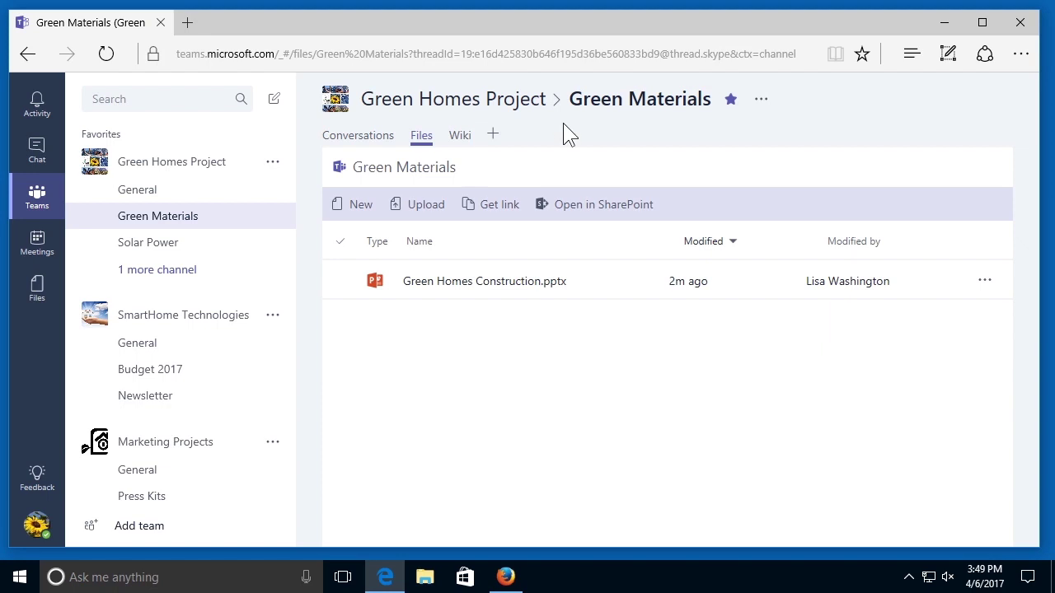
# Select Green Homes Construction.pptx in the Green Materials channel's file list
pyautogui.click(453, 295)
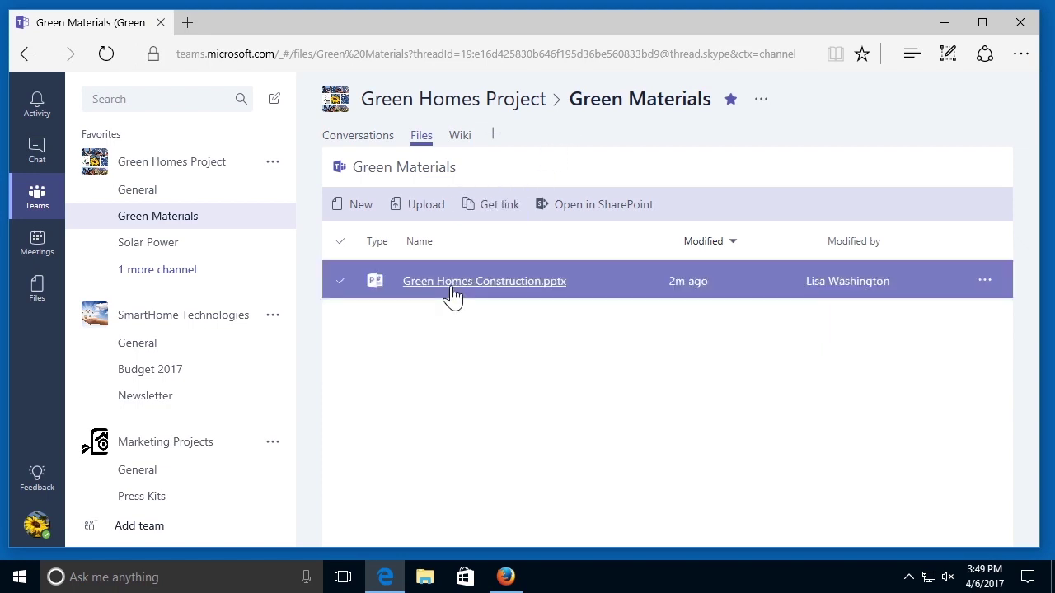
# Open Green Homes Construction.pptx in the file viewer and choose Edit in PowerPoint Online
pyautogui.click(453, 295)
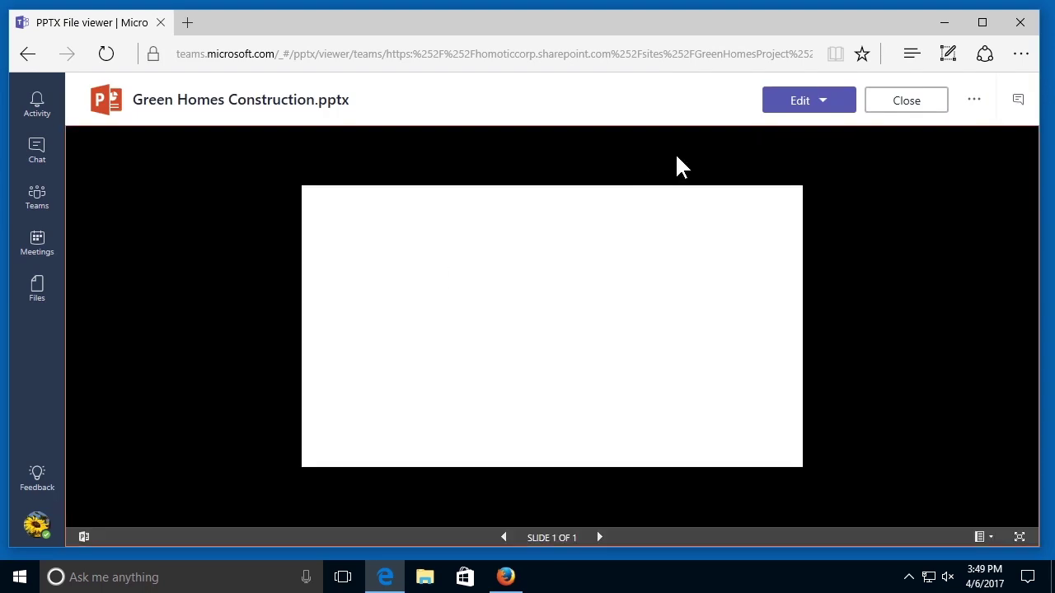
pyautogui.click(824, 102)
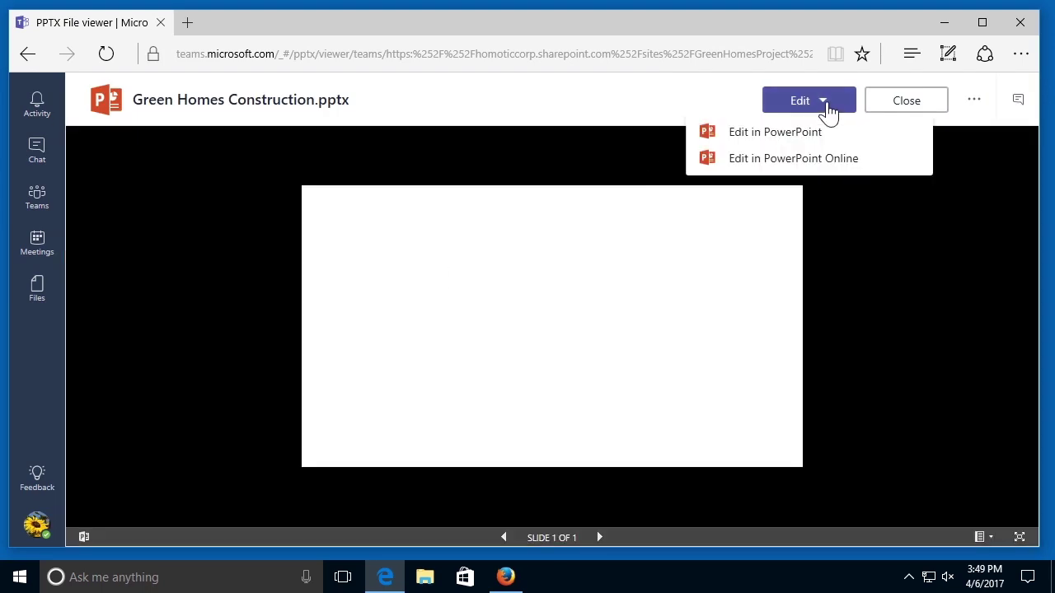
pyautogui.click(839, 161)
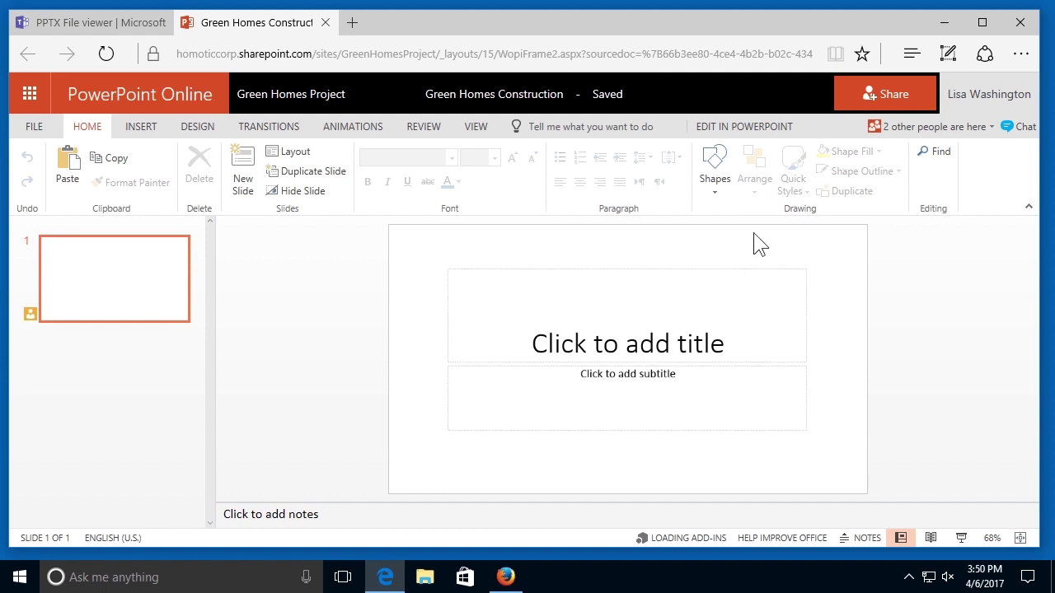
# Invite the colleague, found by name, to the presentation with Can edit permission
pyautogui.click(858, 91)
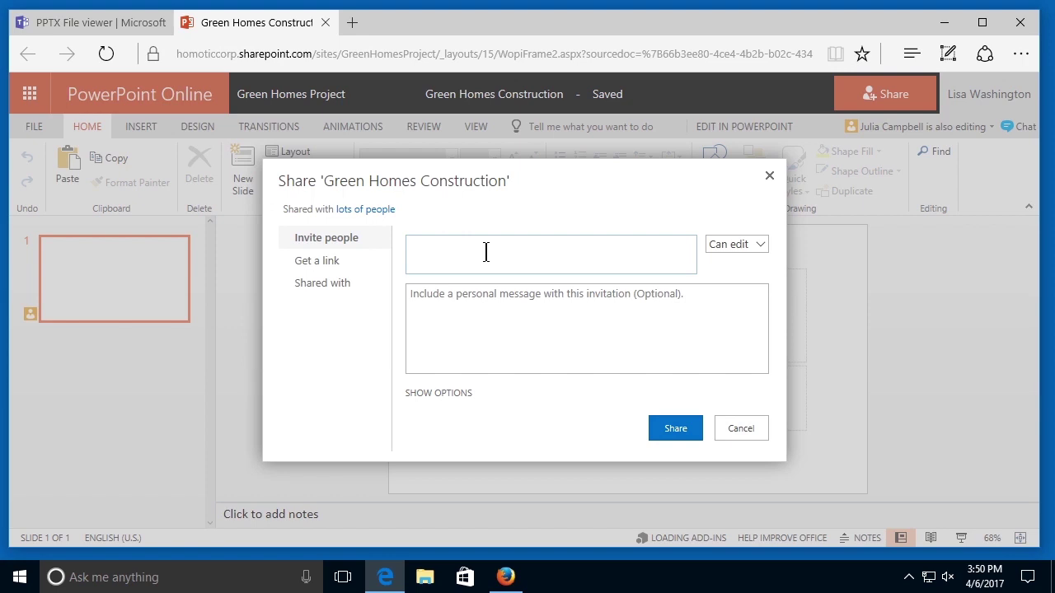
pyautogui.write('Jul')
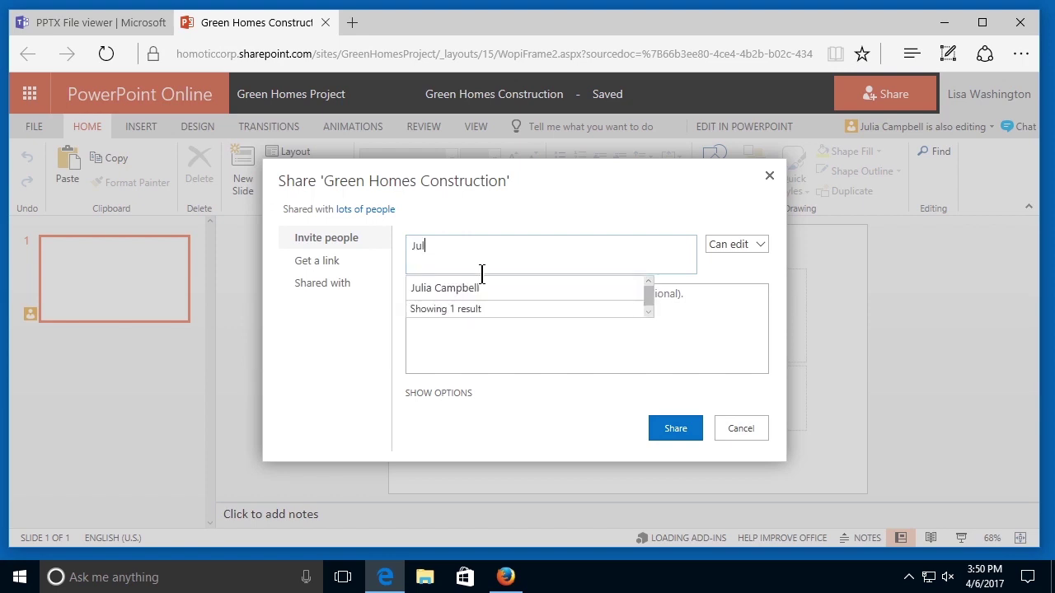
pyautogui.click(482, 289)
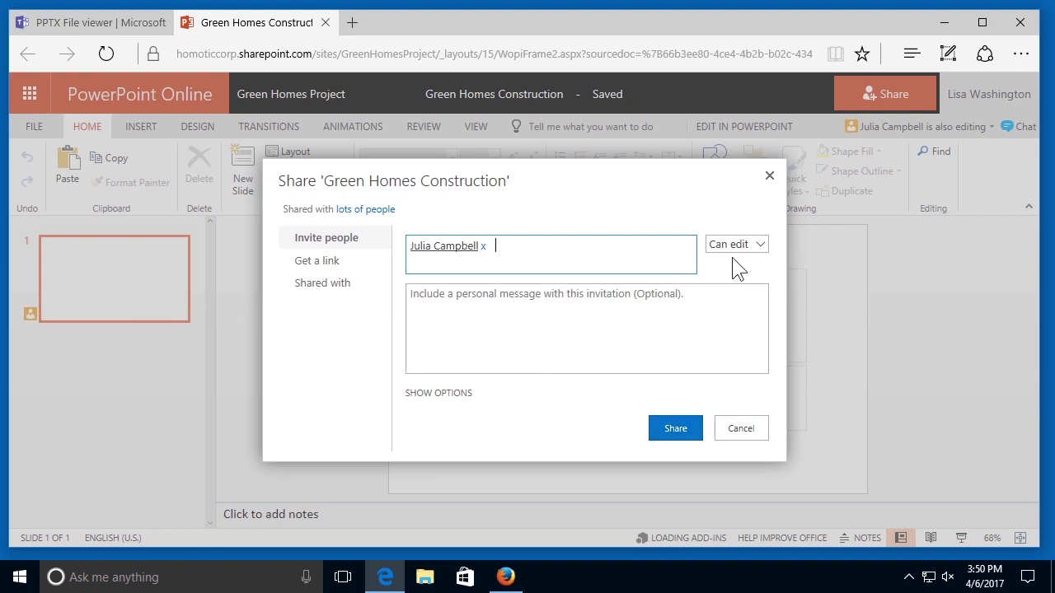
pyautogui.click(676, 437)
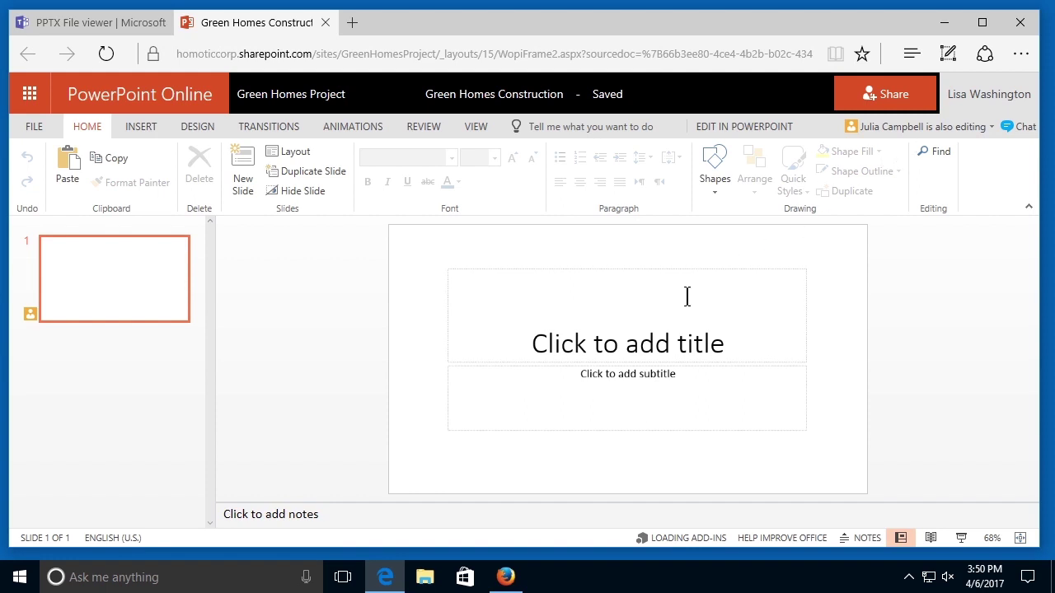
# In the co-author's Firefox session, title slide 1 'Green Homes by SmartHomes', then minimize Firefox
pyautogui.click(506, 577)
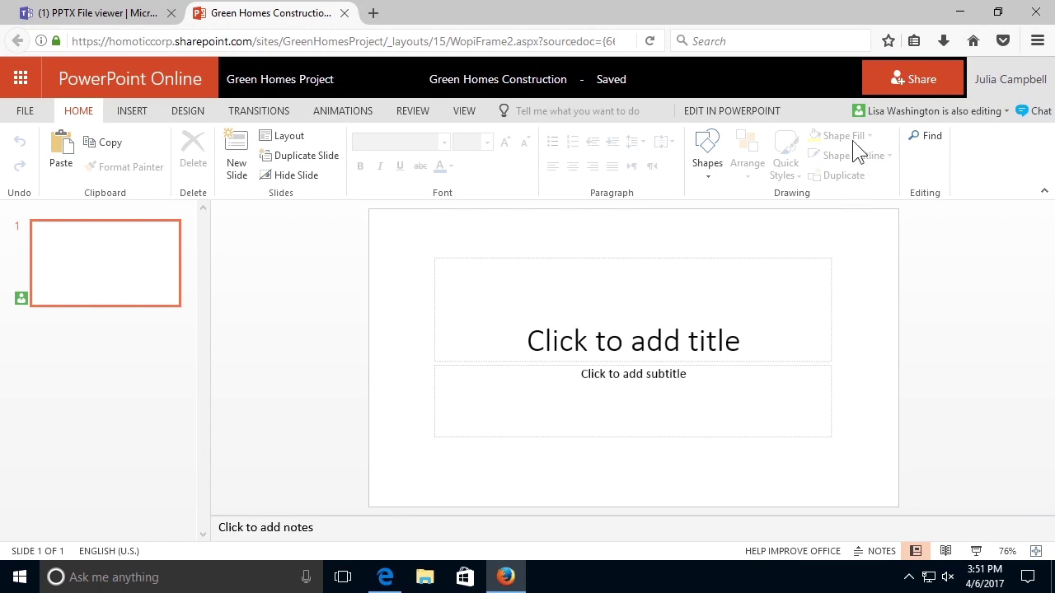
pyautogui.click(610, 336)
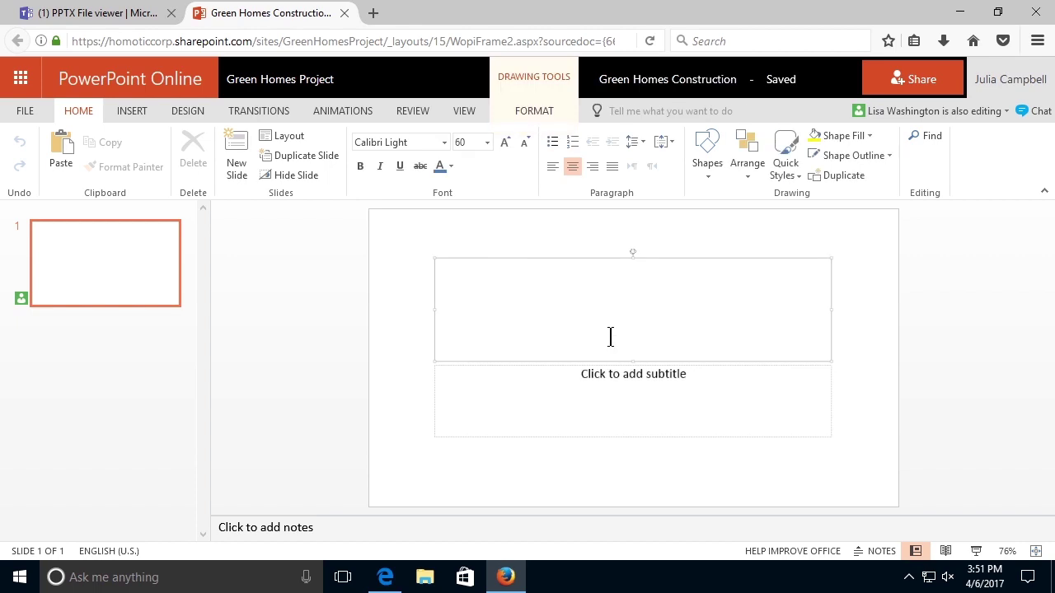
pyautogui.write('Green Homes by SmartHomes')
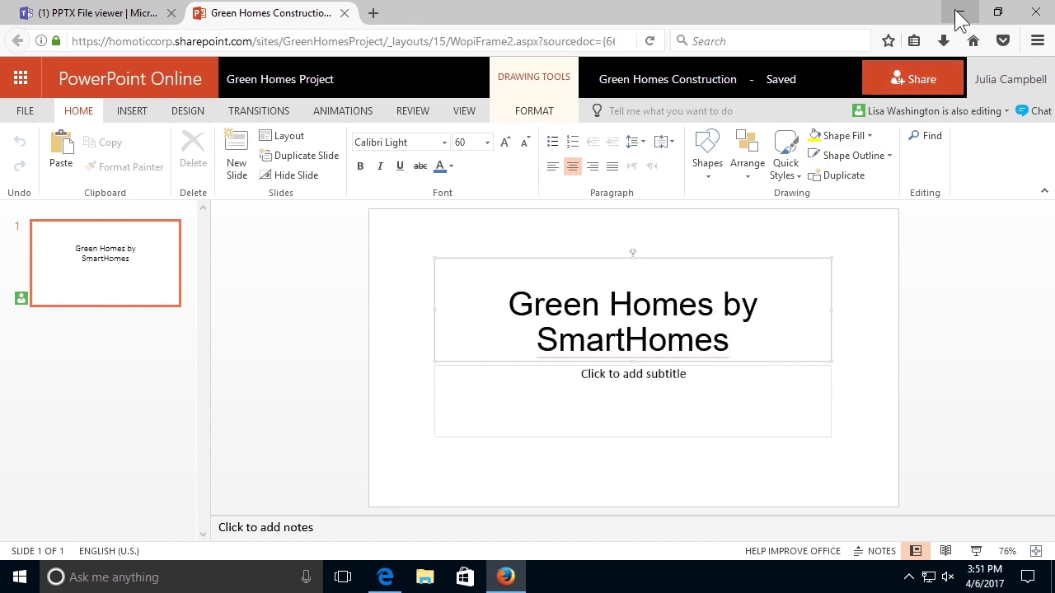
pyautogui.click(958, 13)
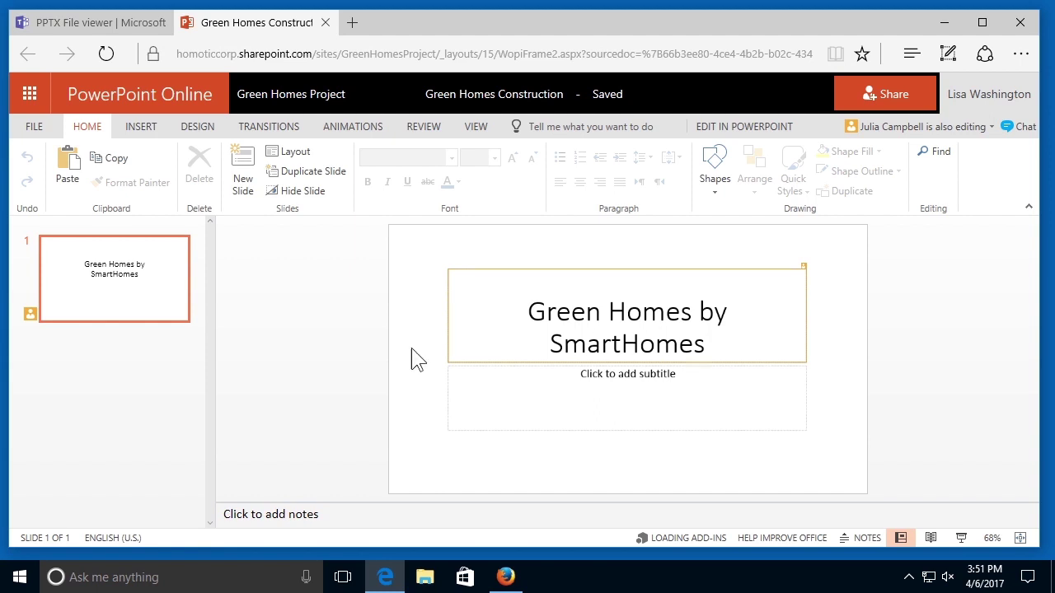
# Check the co-author badge, then switch back to the Teams PPTX File viewer tab
pyautogui.moveTo(28, 319)
pyautogui.click(136, 31)
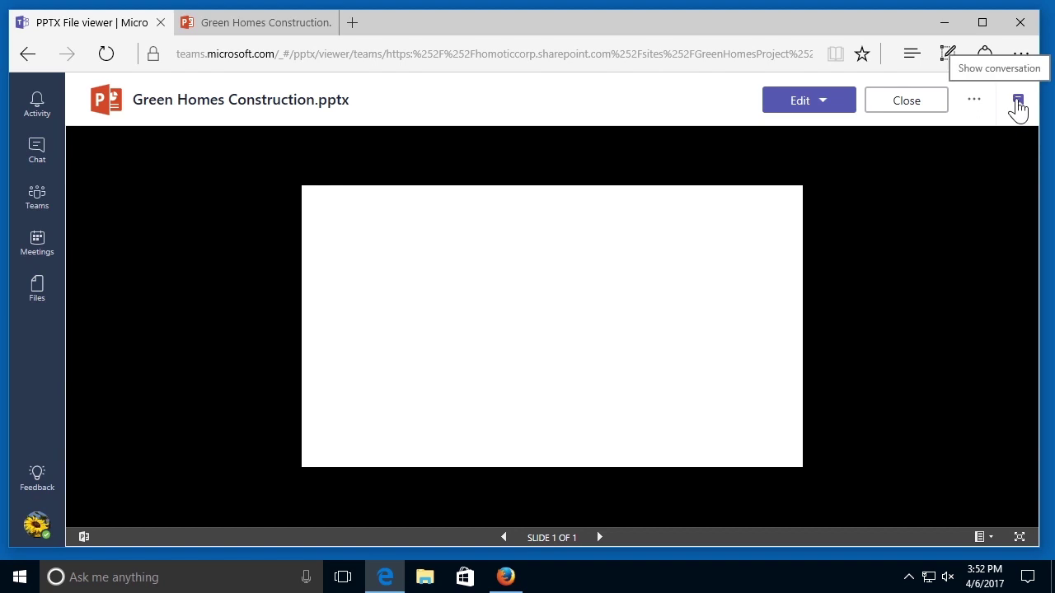
# Show the file's conversation and post a greeting to the colleague
pyautogui.click(1018, 103)
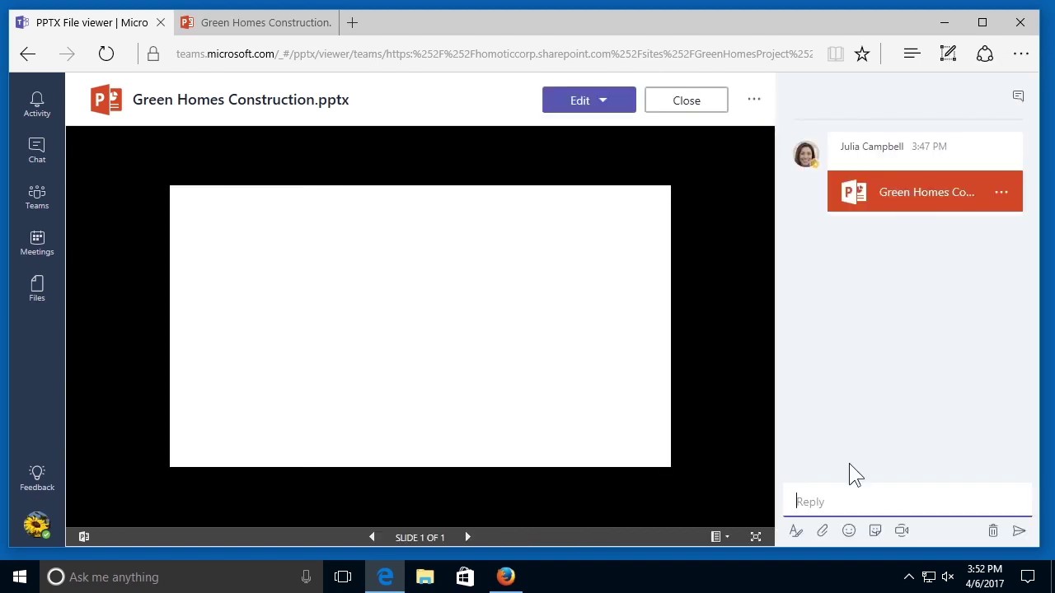
pyautogui.write('Hey Julia')
pyautogui.press('Return')
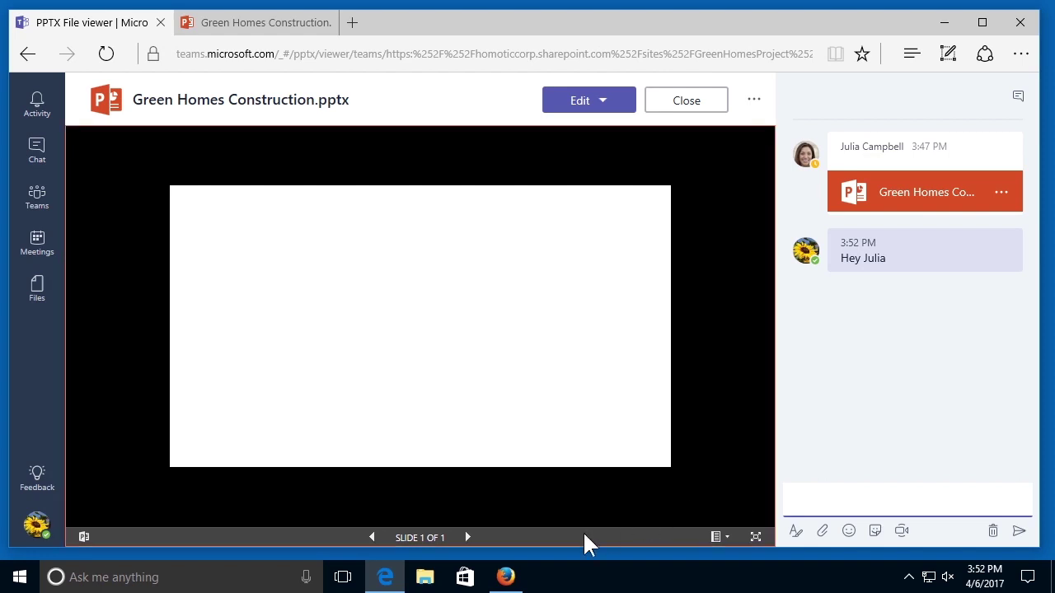
# From the colleague's Firefox Teams viewer, reply 'thanks for sharing!' and return to the Edge session
pyautogui.click(506, 576)
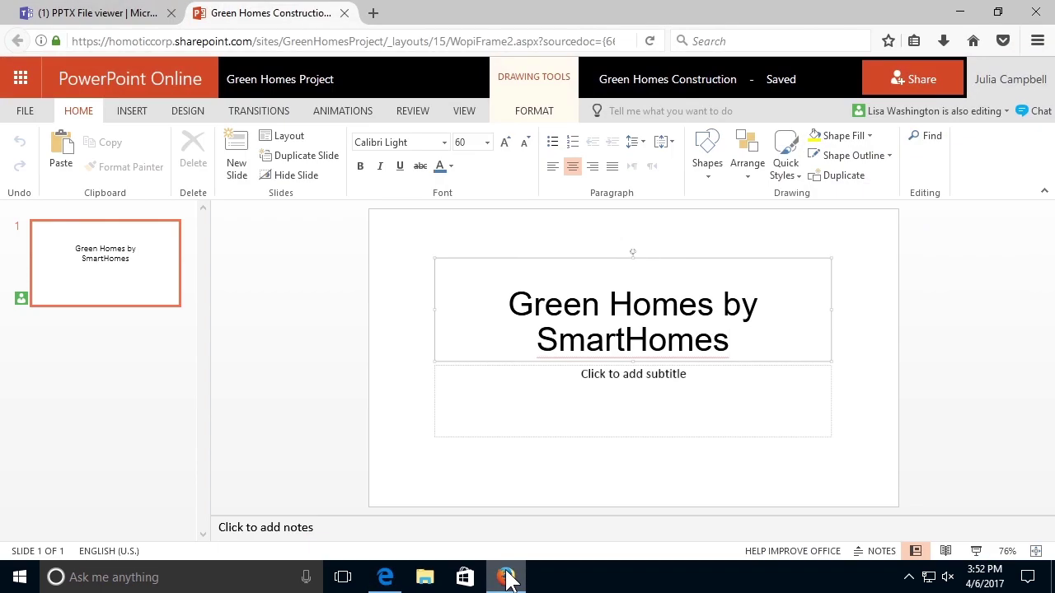
pyautogui.click(107, 20)
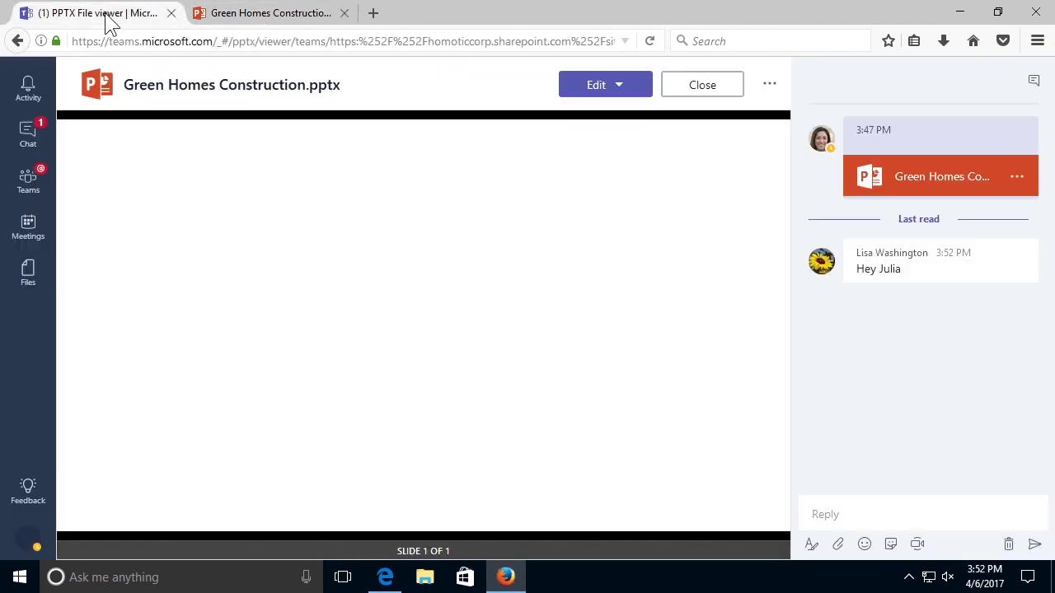
pyautogui.moveTo(922, 282)
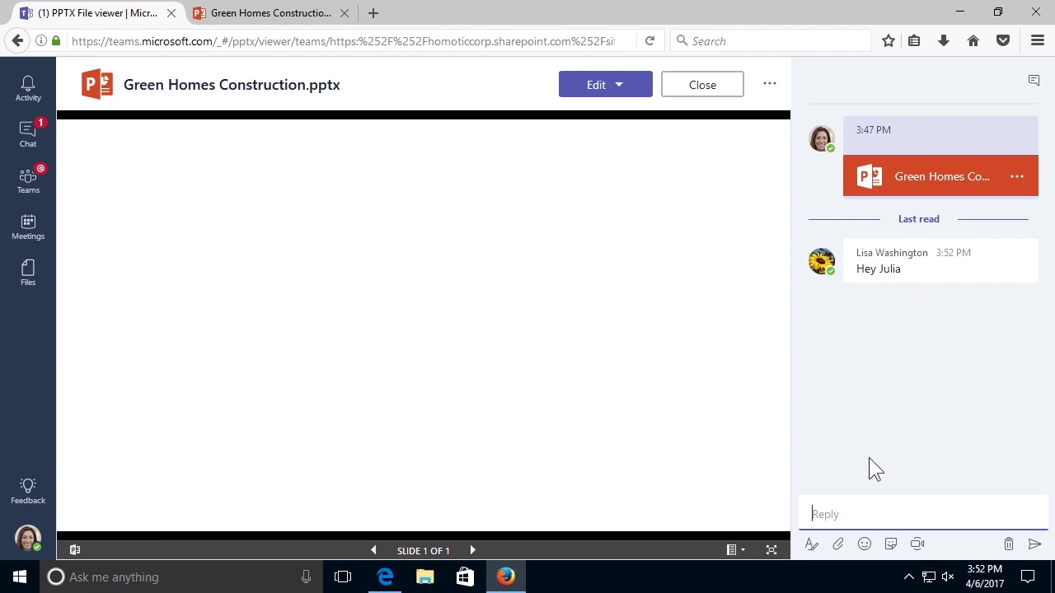
pyautogui.write('Hey Lisa thanks for sharing!')
pyautogui.press('Return')
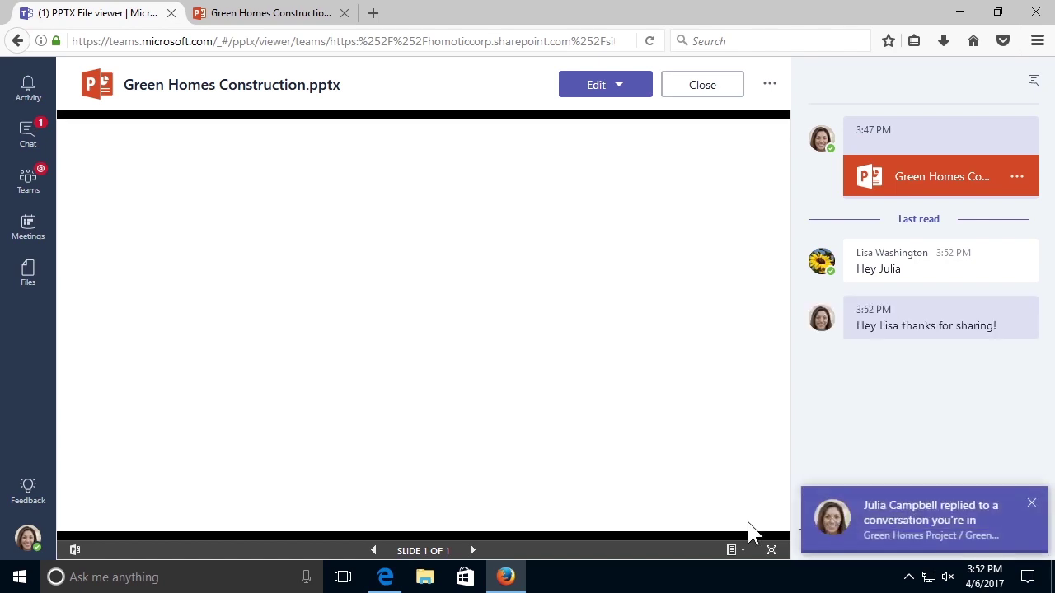
pyautogui.click(387, 581)
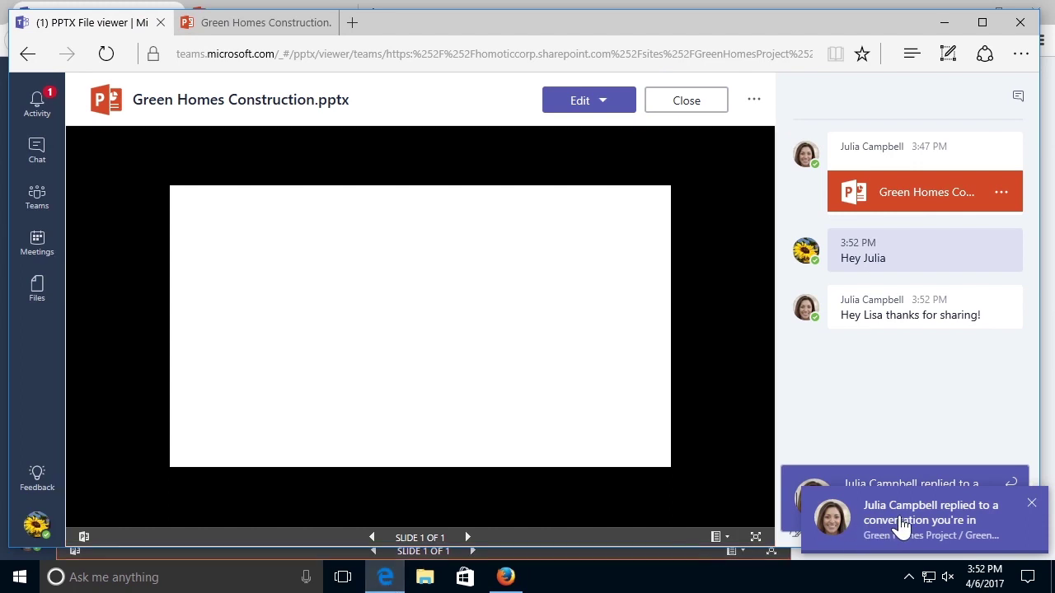
# Dismiss both reply notifications and close the Firefox window with all its tabs
pyautogui.click(895, 527)
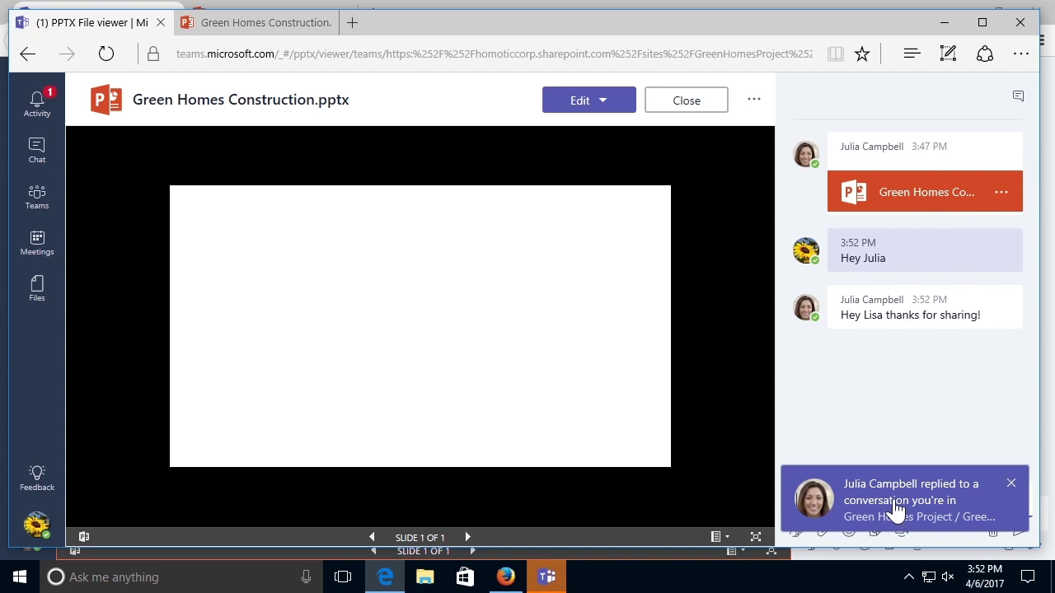
pyautogui.click(894, 519)
pyautogui.moveTo(880, 324)
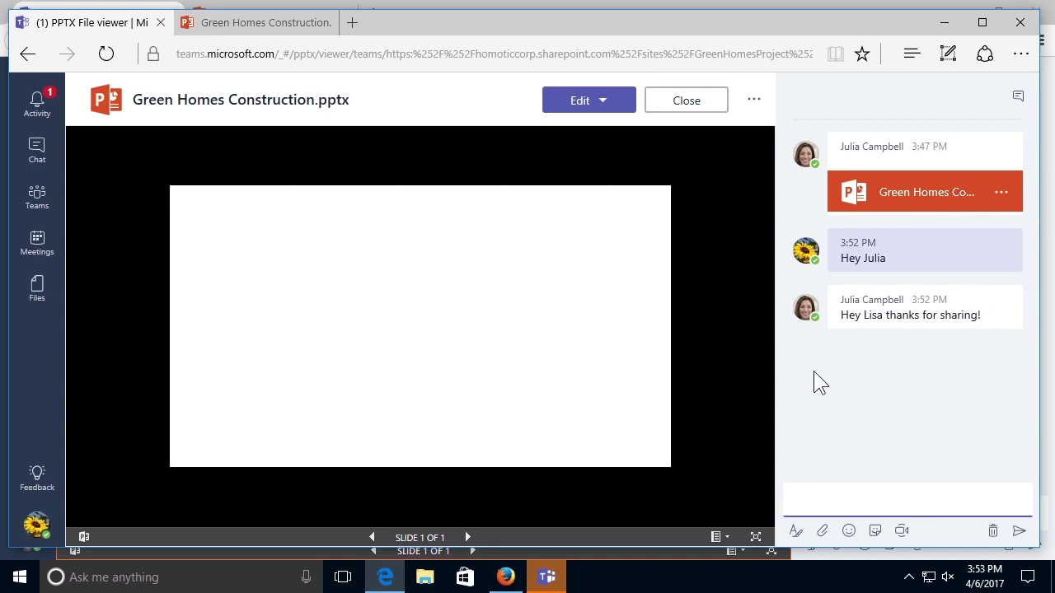
pyautogui.rightClick(507, 577)
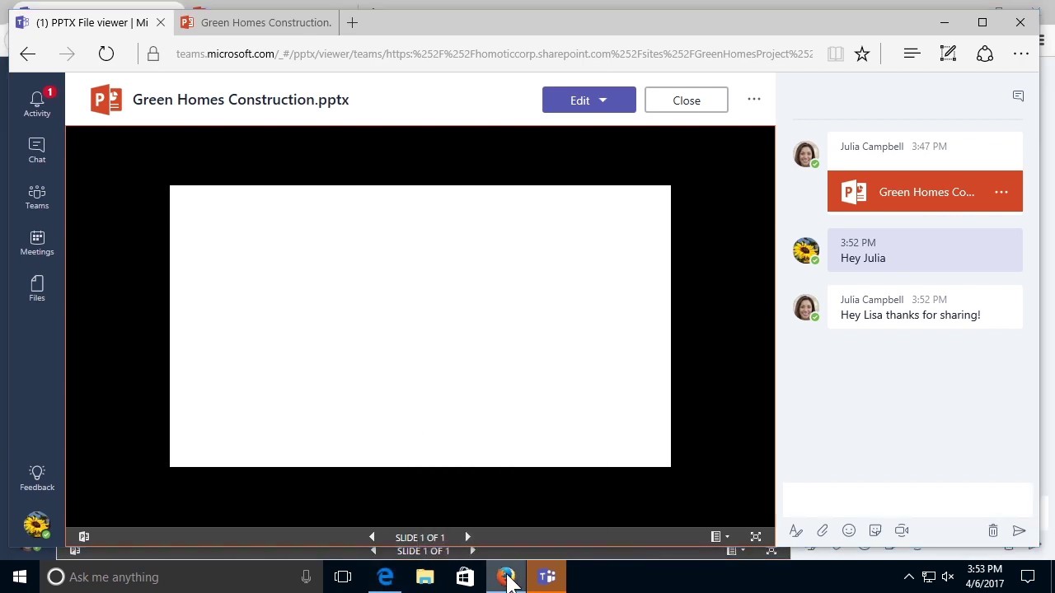
pyautogui.click(489, 541)
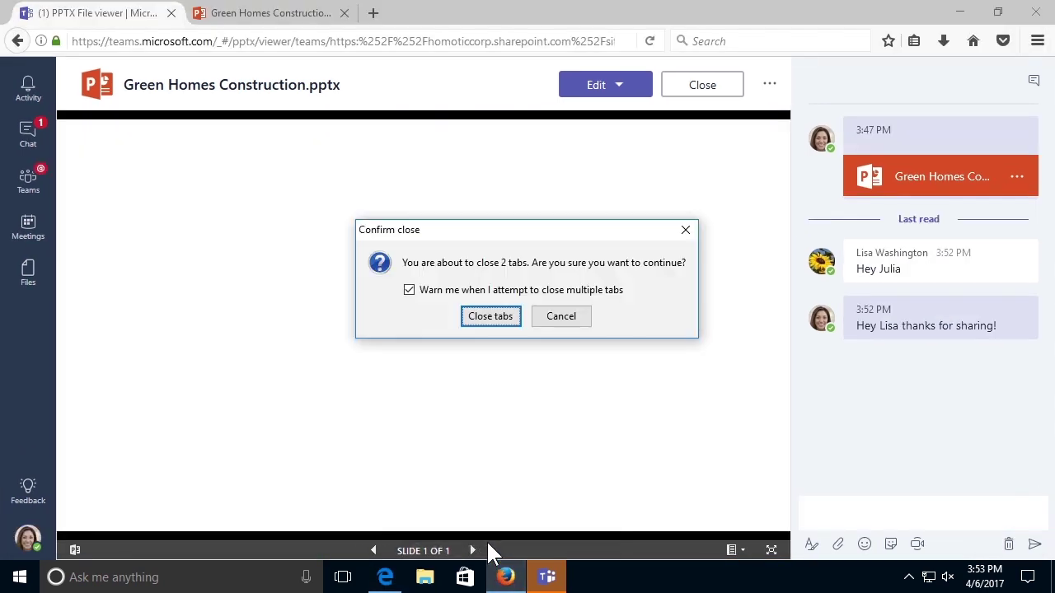
pyautogui.click(491, 315)
# Close the Teams desktop app and the presentation file viewer
pyautogui.rightClick(506, 574)
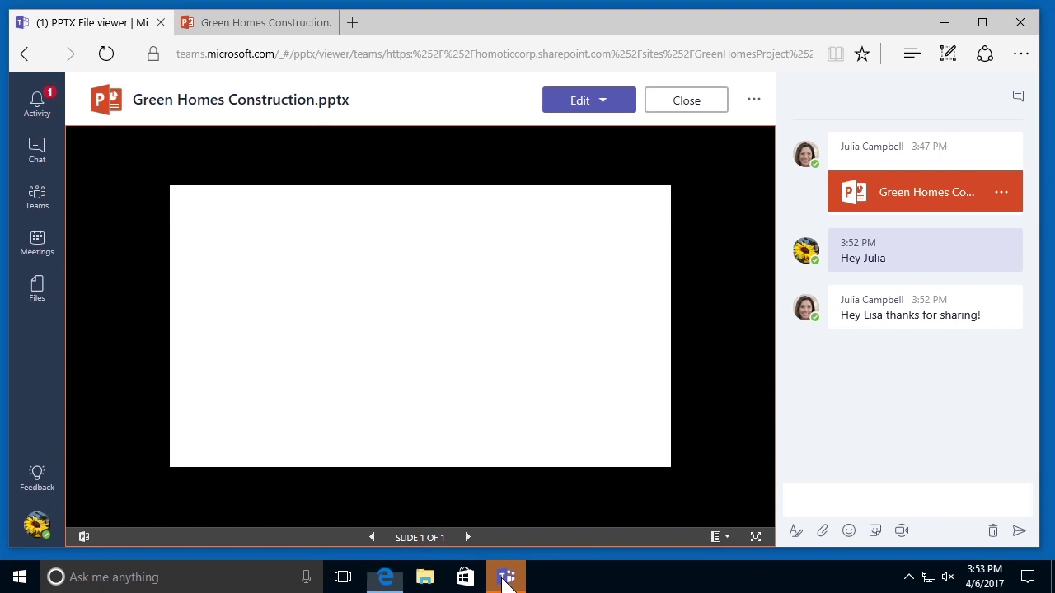
pyautogui.click(493, 541)
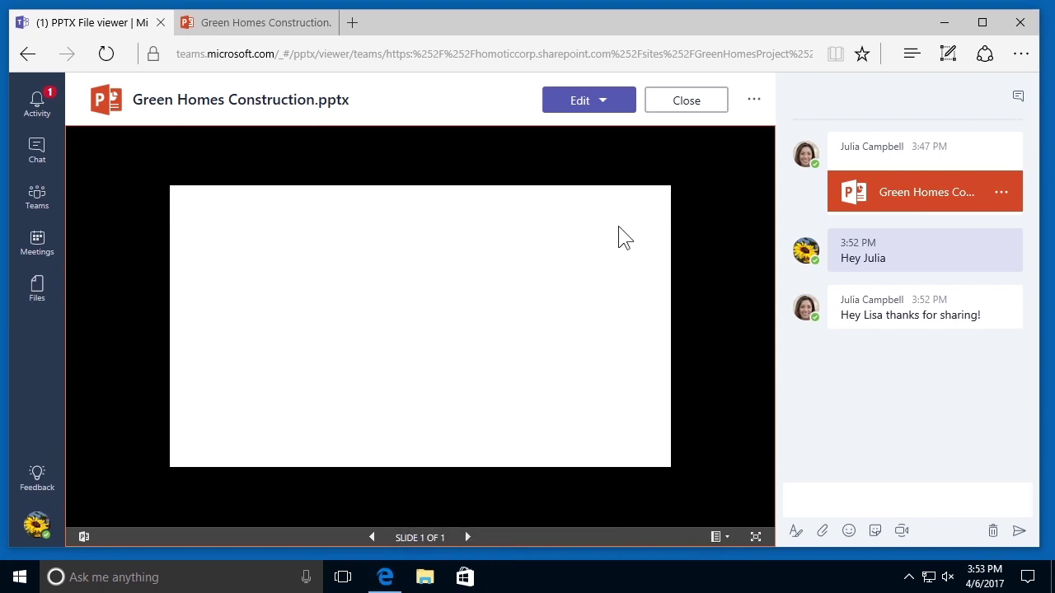
pyautogui.click(682, 102)
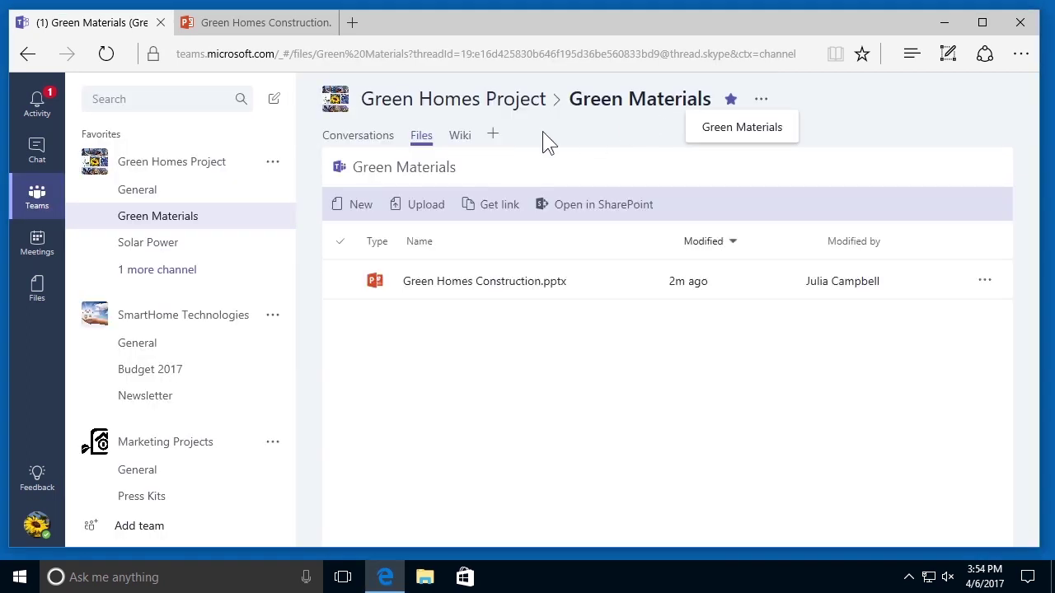
# Go via the Conversations tab back to the Green Materials Files list
pyautogui.click(367, 142)
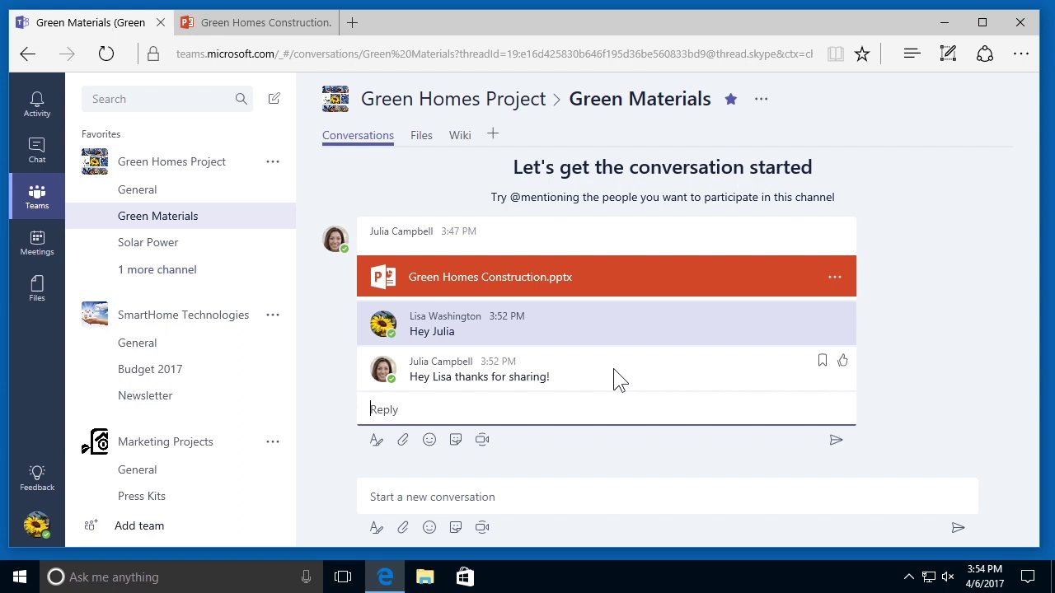
pyautogui.click(423, 141)
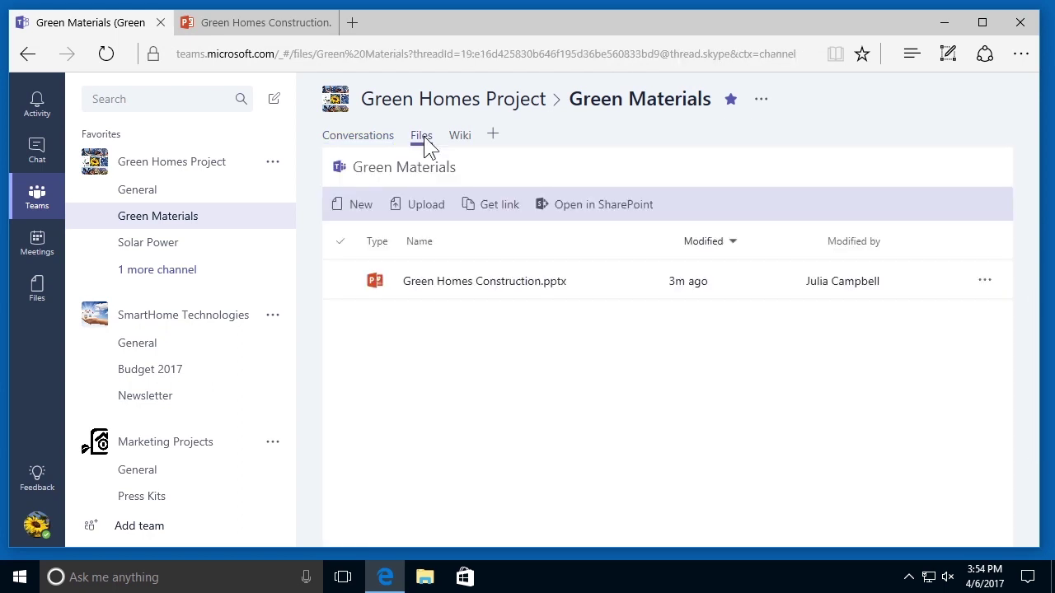
# Pin Green Homes Construction.pptx as a Green Materials channel tab with Make this a tab
pyautogui.click(987, 282)
pyautogui.click(988, 282)
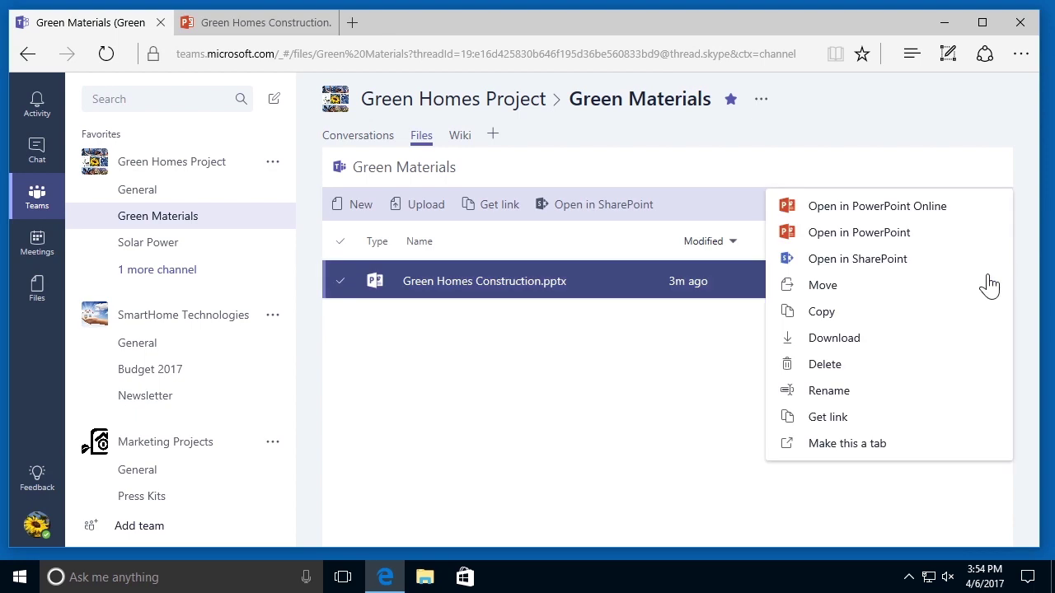
pyautogui.click(875, 445)
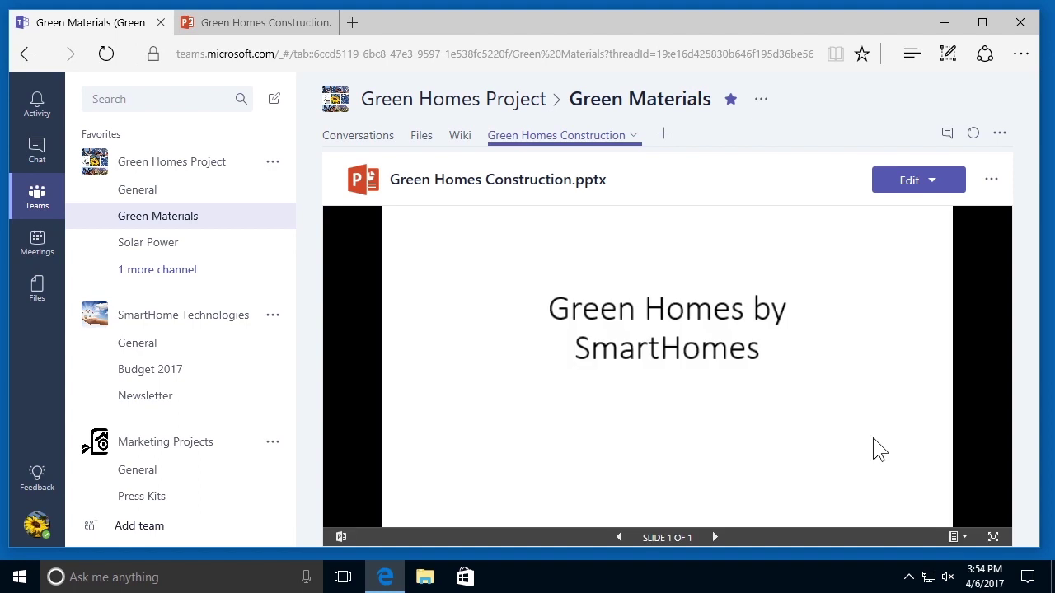
# Start the tab's conversation and view its post in the Conversations feed
pyautogui.click(947, 134)
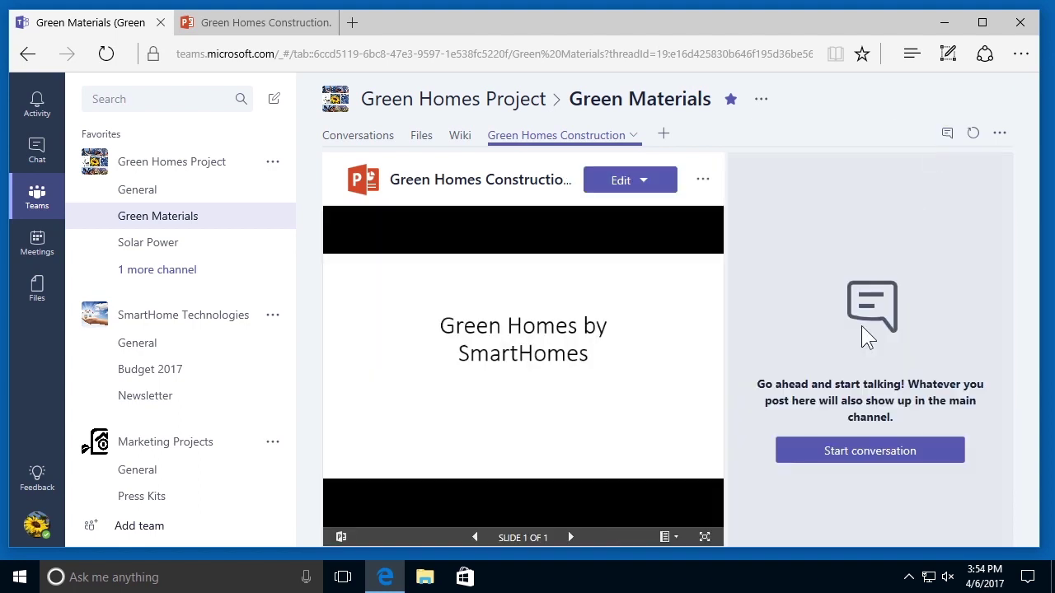
pyautogui.click(849, 453)
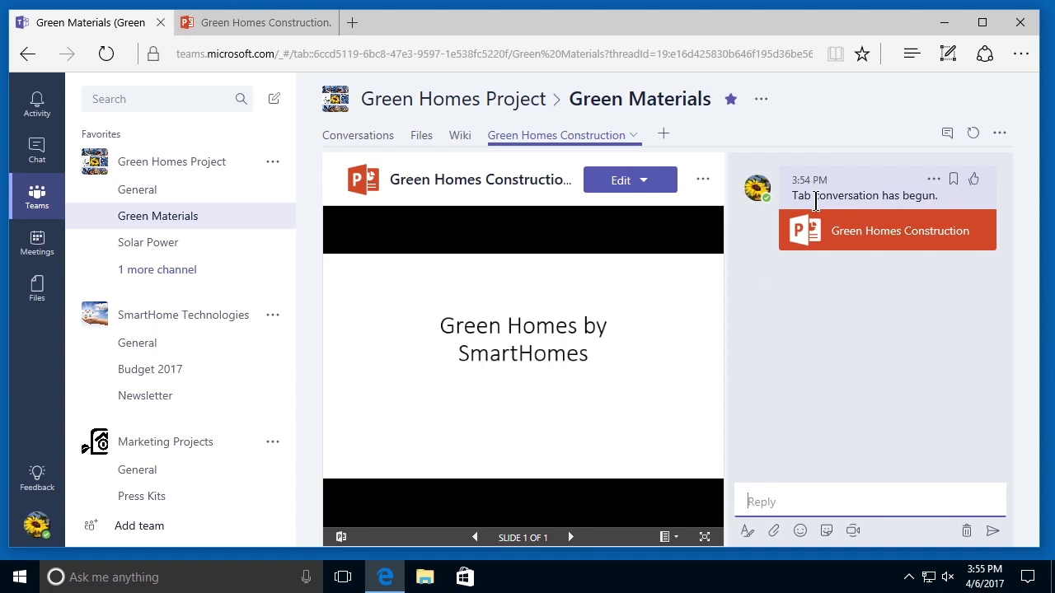
pyautogui.click(368, 145)
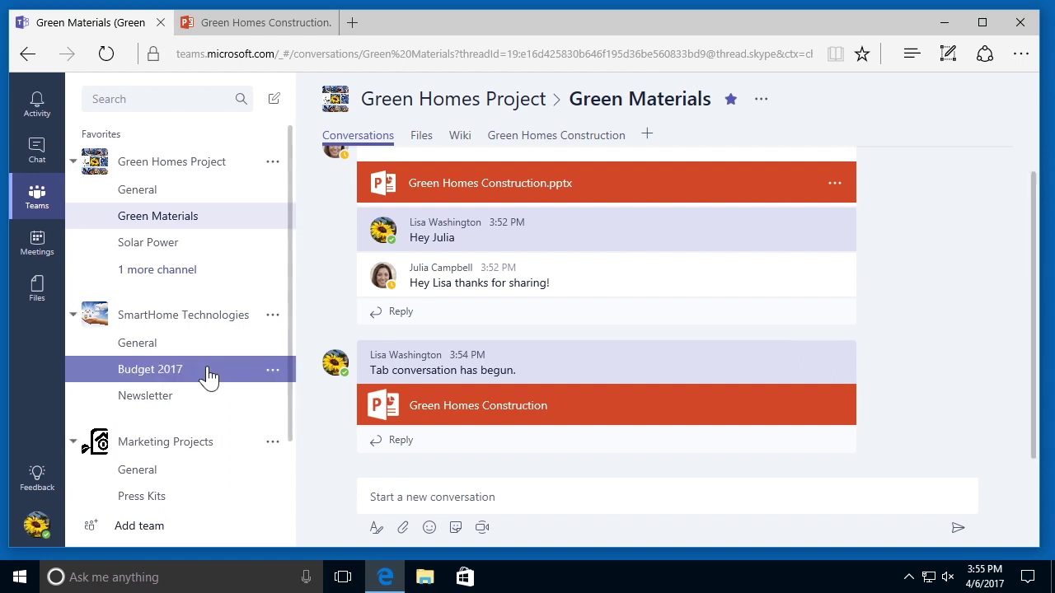
# Go to the Social Media Management channel's wiki
pyautogui.scroll(-2, 208, 377)
pyautogui.click(194, 478)
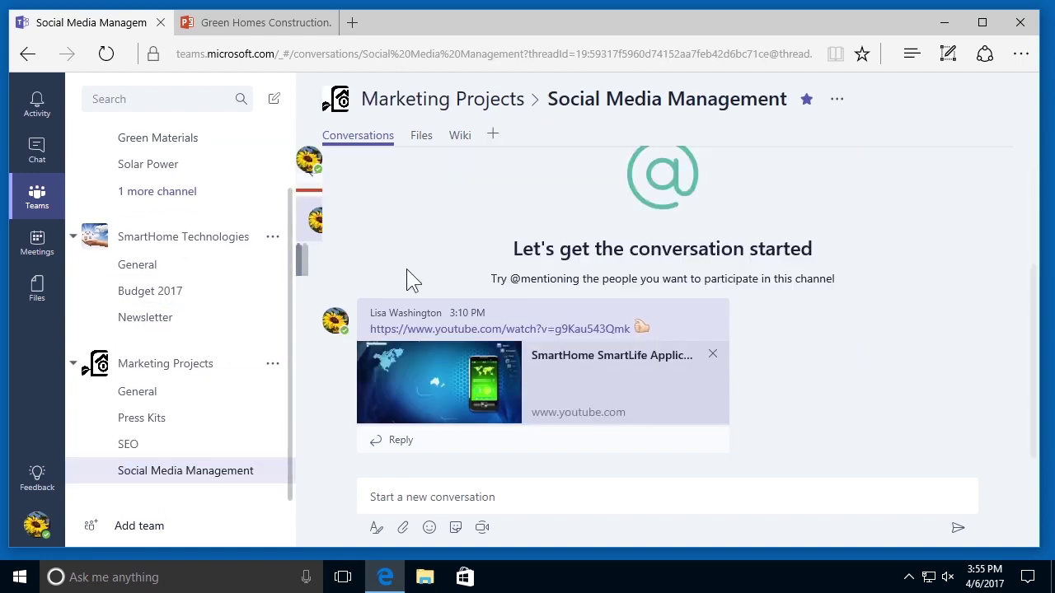
pyautogui.click(463, 137)
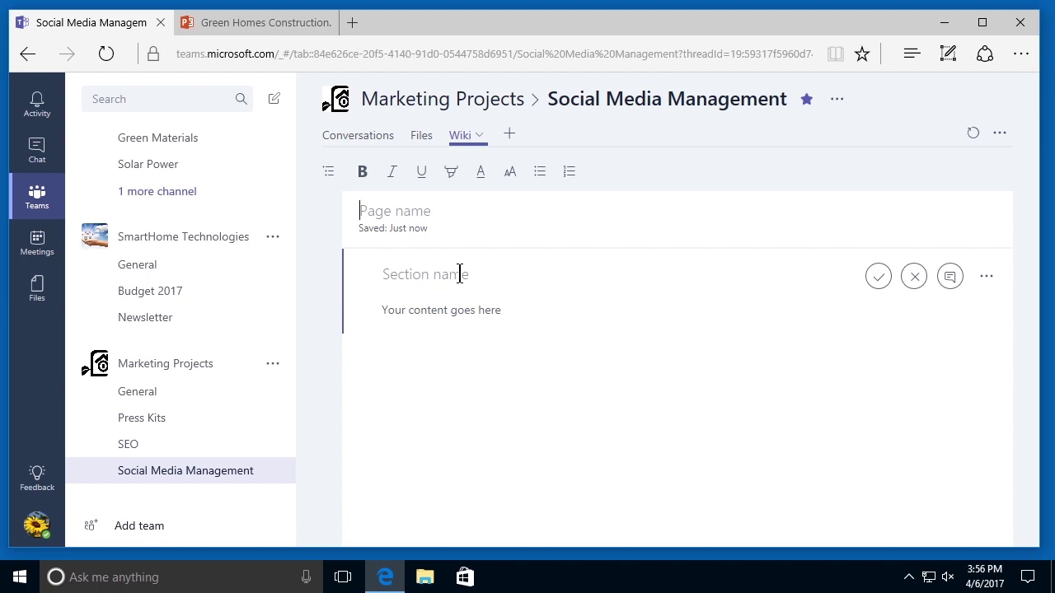
# Title the page 'Public Reach' with a Facebook section: 'Number of followers?' and 'Number of content clicks?'
pyautogui.write('Public Reach')
pyautogui.moveTo(427, 217); pyautogui.dragTo(416, 282)
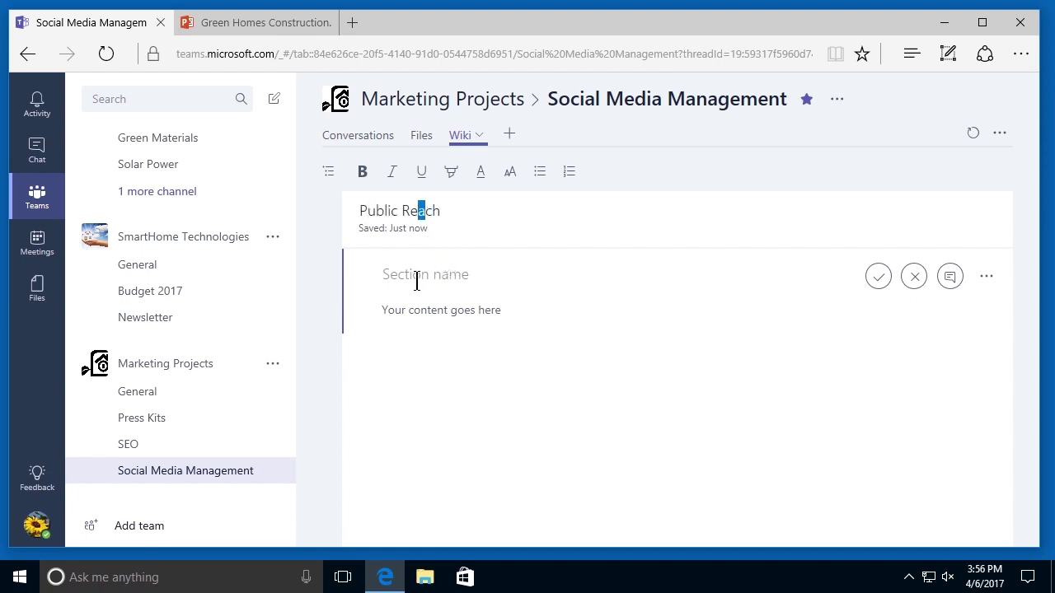
pyautogui.click(416, 277)
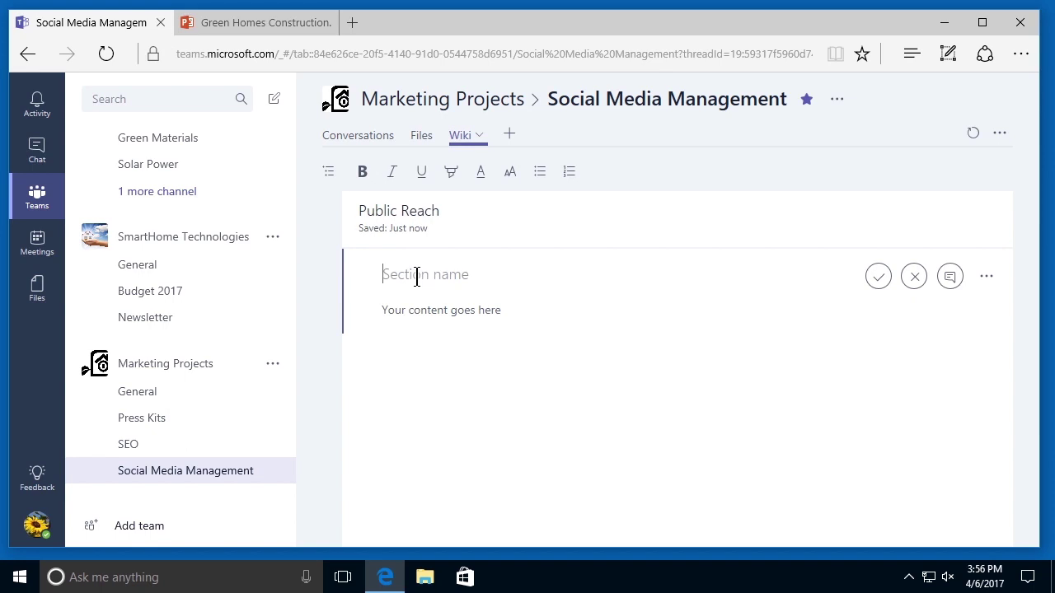
pyautogui.write('Facebook Number of followers?')
pyautogui.press('Return')
pyautogui.write('Number of content clicks?')
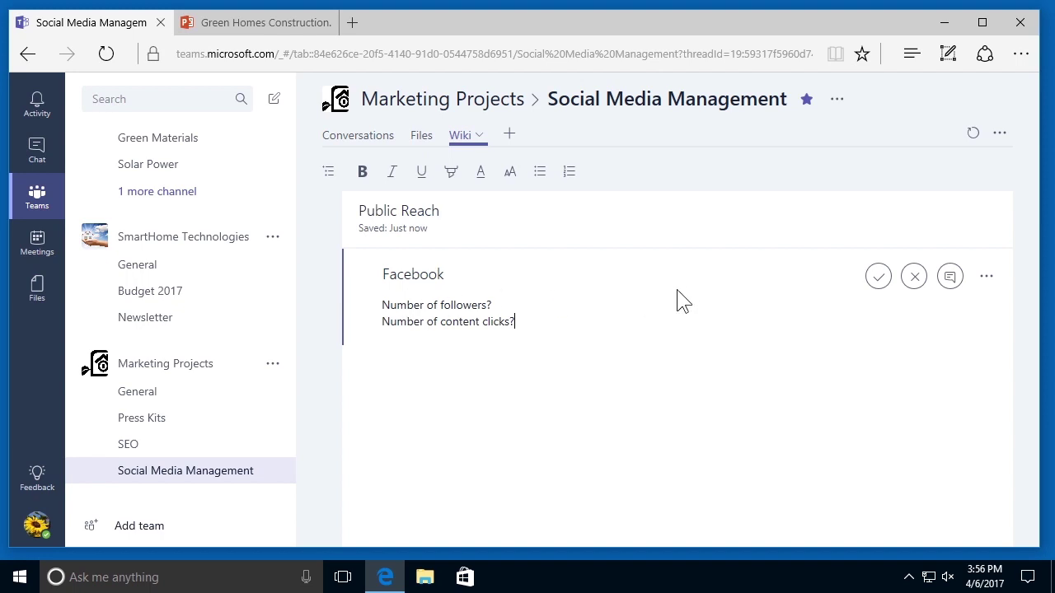
# Start a Facebook section conversation, find its post in Conversations, and reopen the wiki from it
pyautogui.click(950, 277)
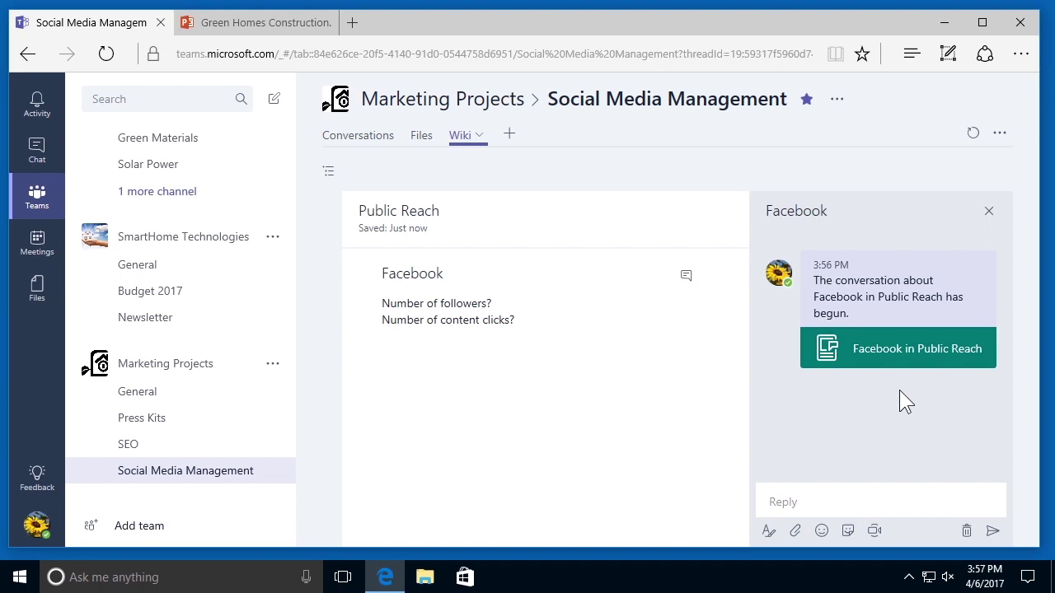
pyautogui.click(370, 137)
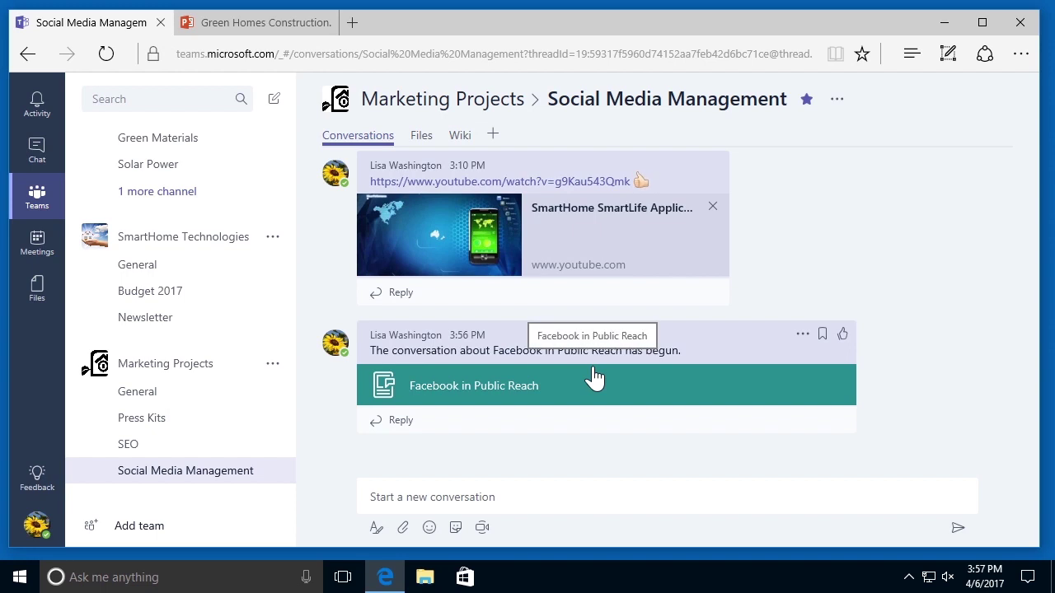
pyautogui.click(478, 394)
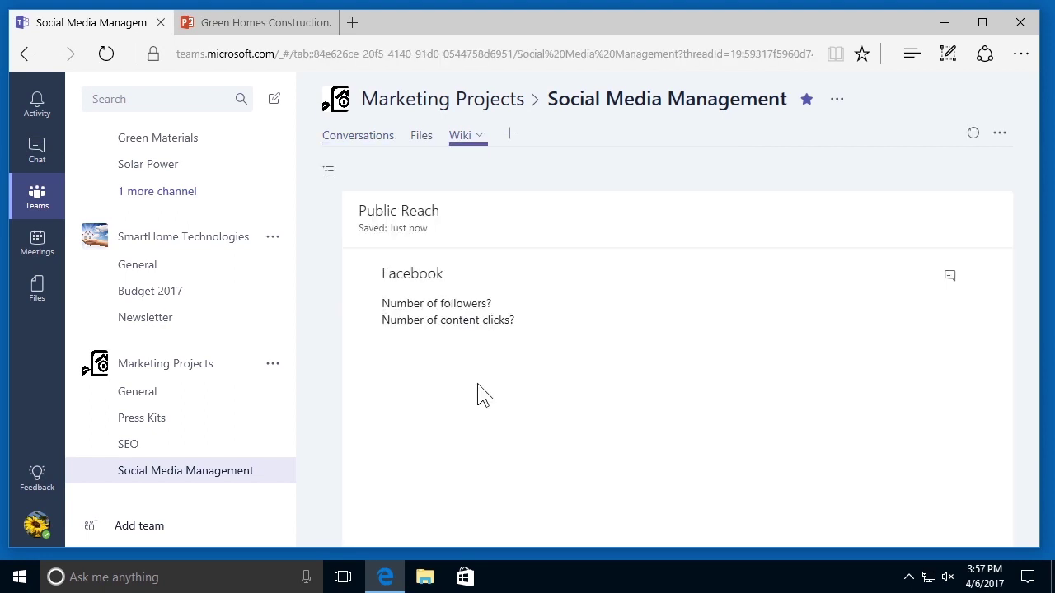